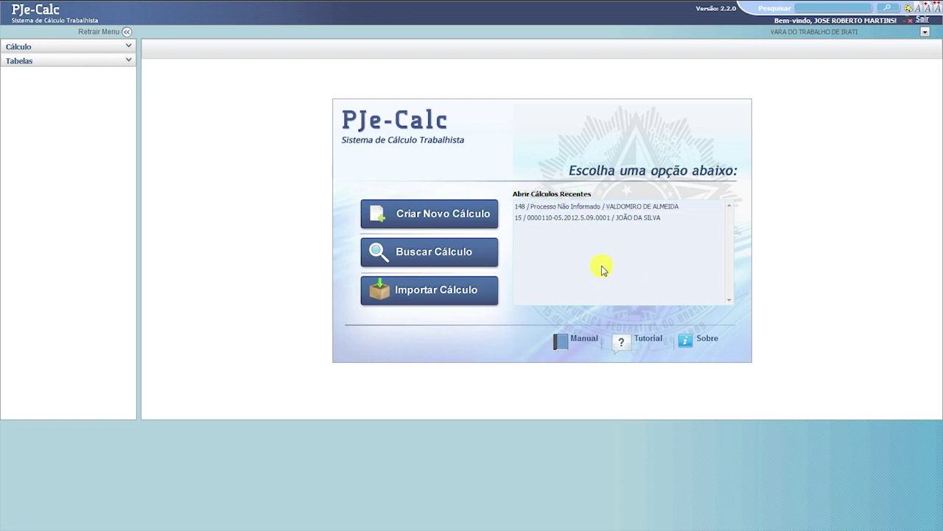
Step: Create a new calculation and set its process data to be informed manually instead of obtained from PJe
left_click(442, 220)
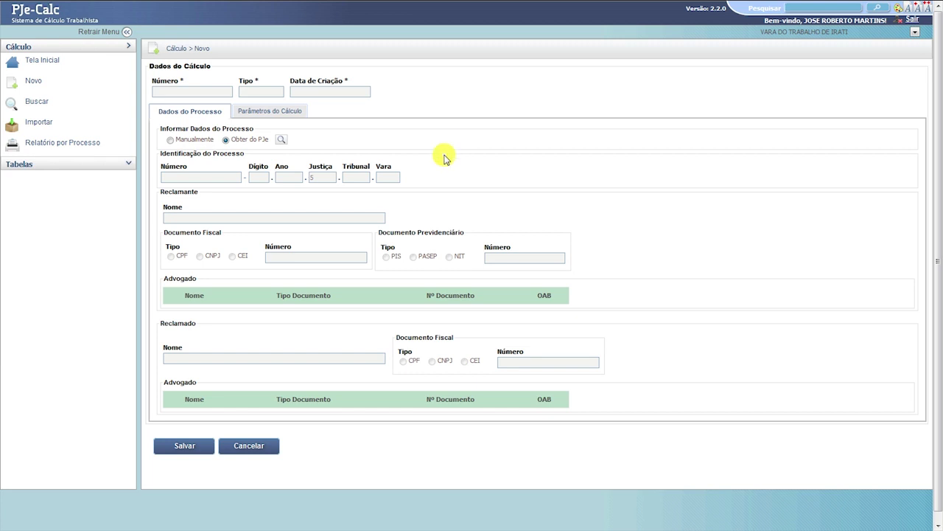
left_click(282, 142)
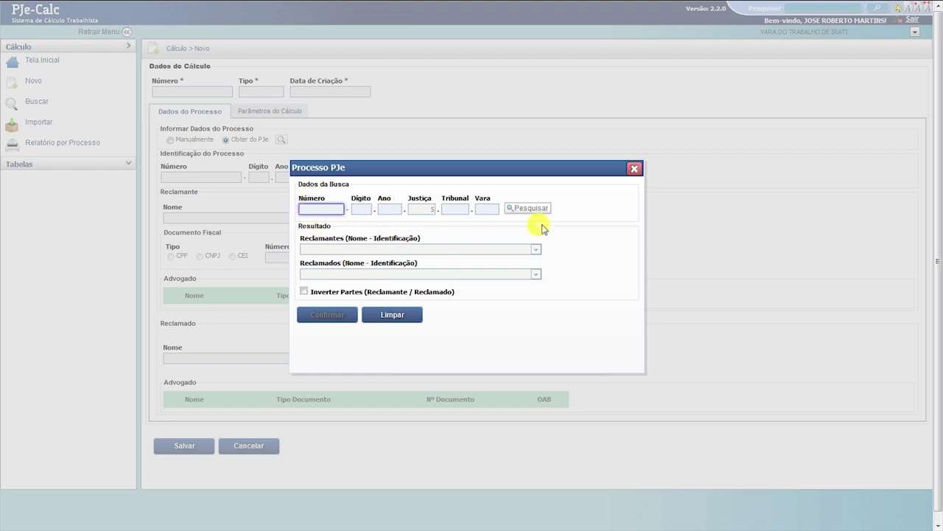
left_click(635, 170)
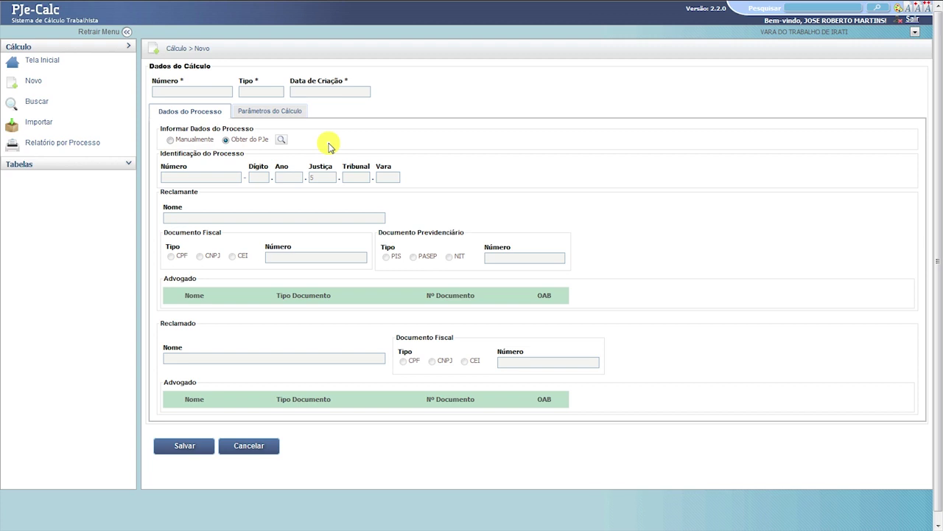
left_click(172, 140)
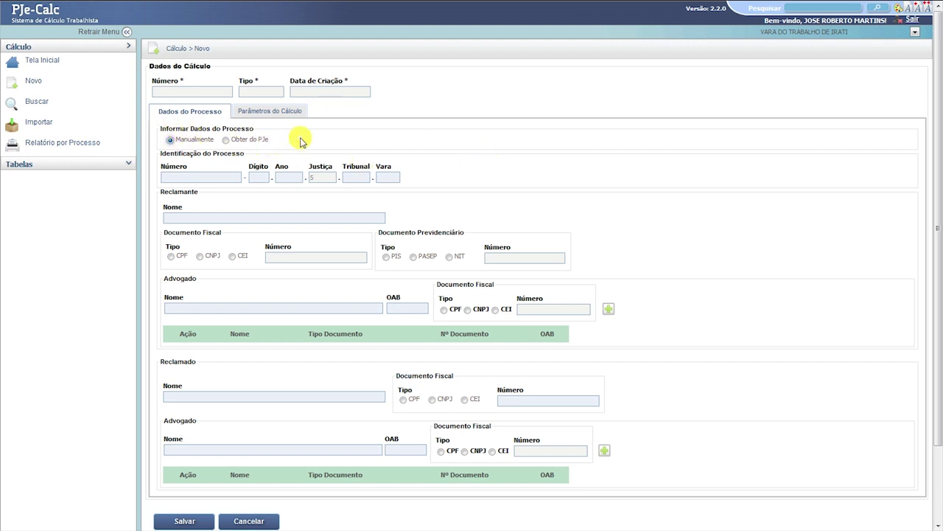
Step: Fill in the claimant's name and enter EMPRESA CONSTRUTORA LTDA as the name of the respondent (Reclamado)
left_click(212, 216)
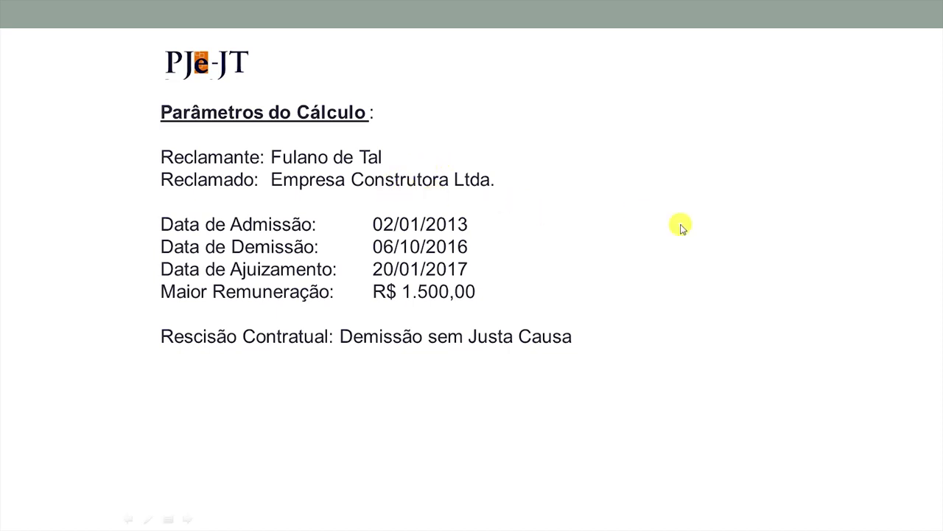
key("alt+Tab")
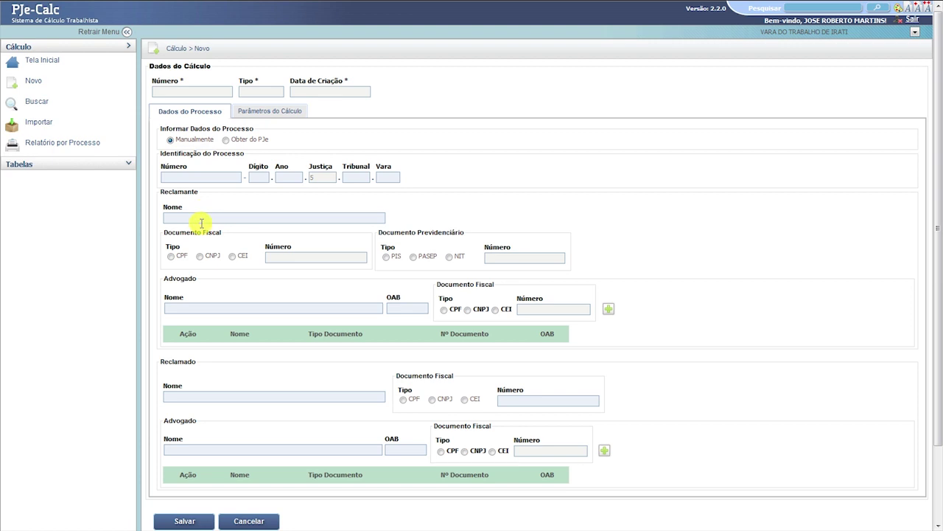
left_click(201, 220)
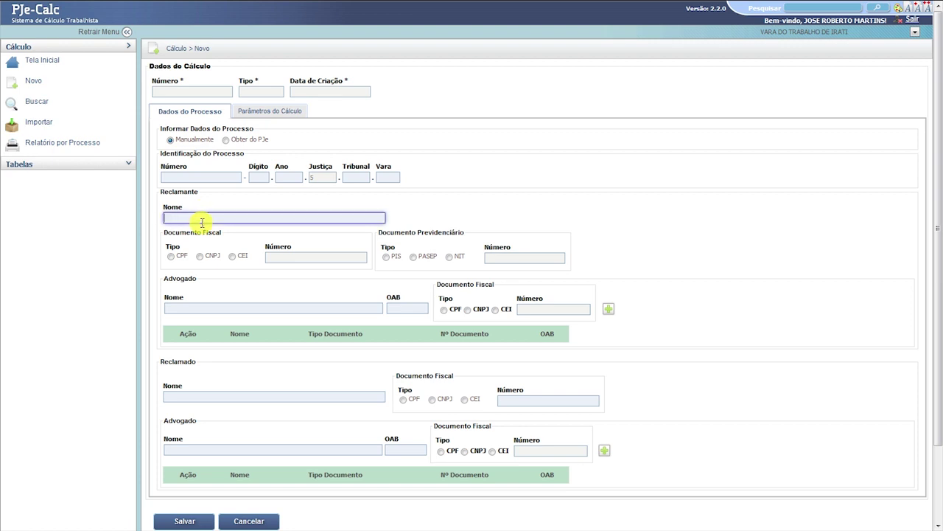
type("FULANO DE TAL")
left_click(208, 400)
type("EMPRES")
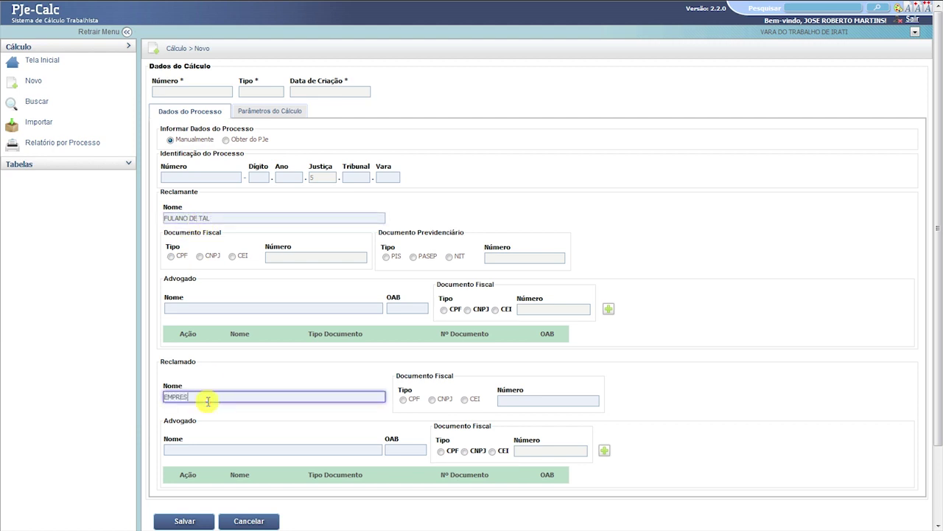
type("A CONSTRUTORA LTDA")
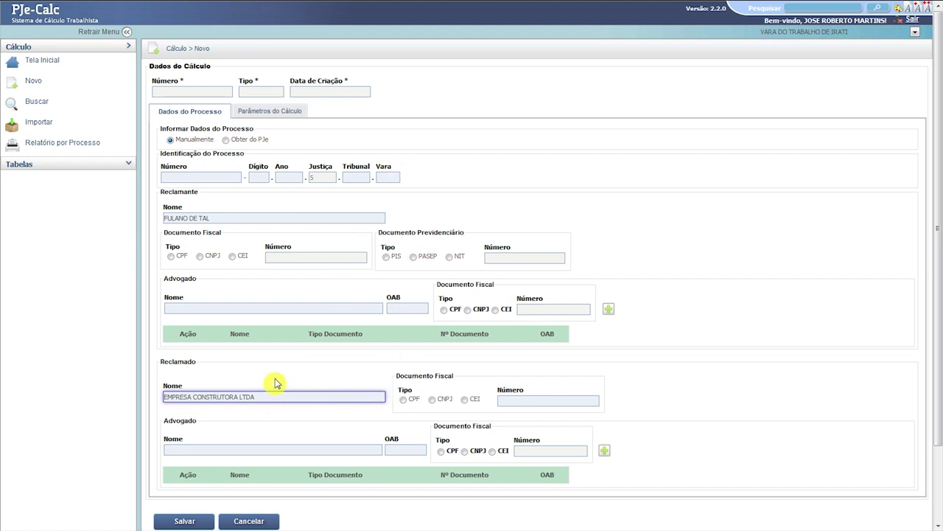
Step: In the calculation parameters, set the state to PR and the municipality to CURITIBA
left_click(263, 115)
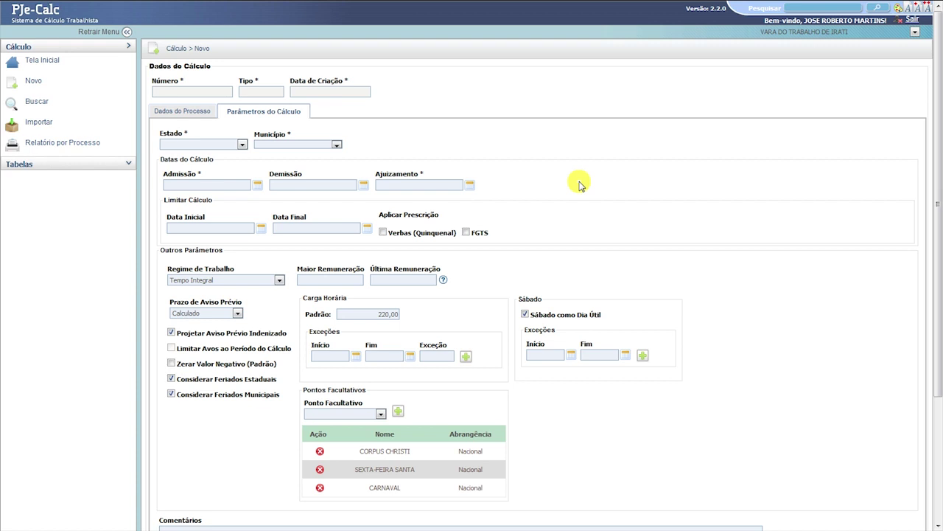
left_click(244, 145)
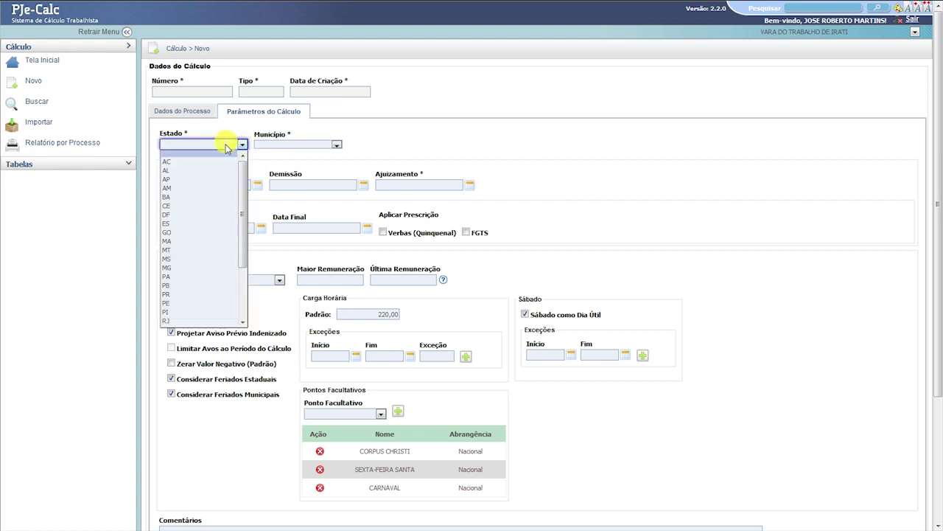
left_click(174, 294)
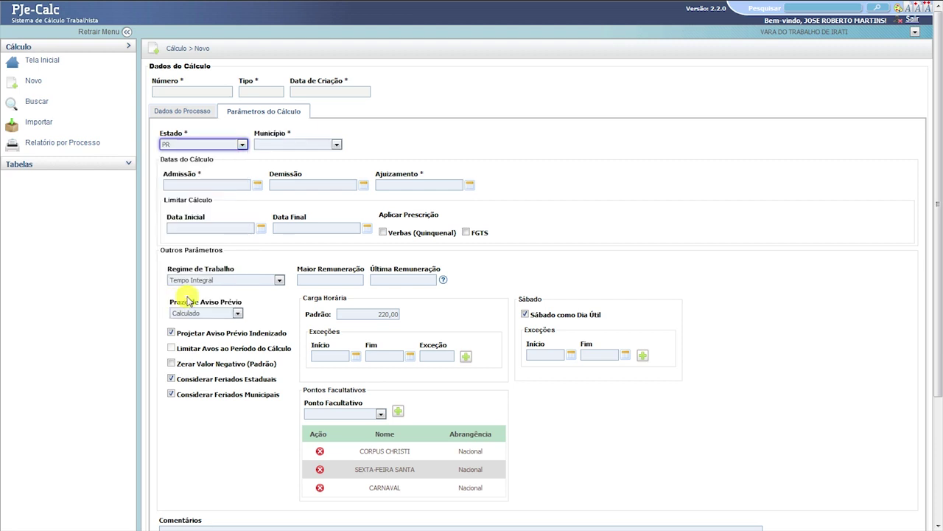
left_click(337, 145)
type("cu")
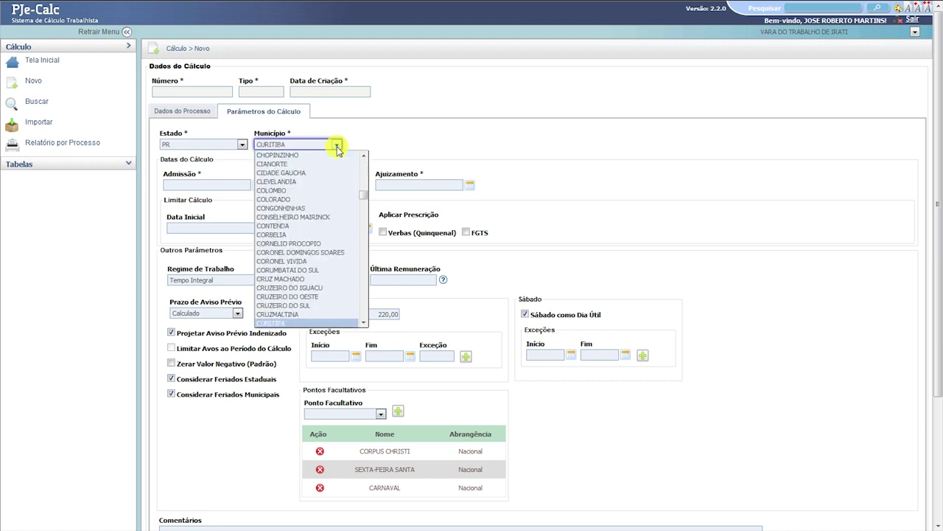
left_click(295, 146)
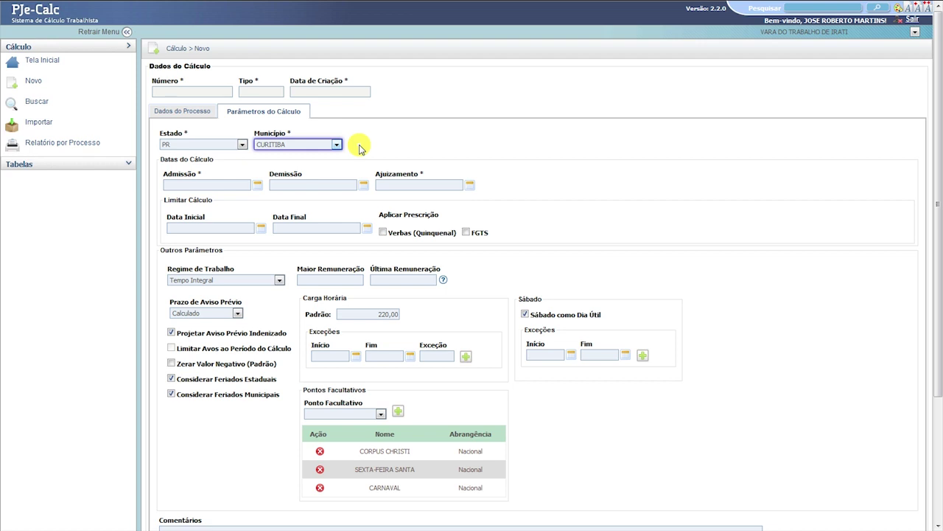
left_click(728, 316)
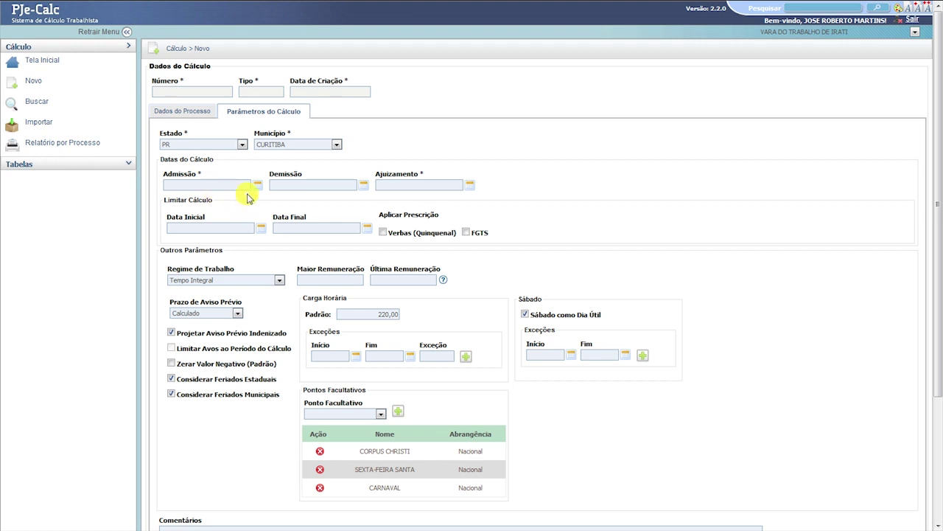
Step: Set the admission date to 02/01/2013, the dismissal date to 06/10/2016 and the filing date (Ajuizamento) to 20/01/2017
key("alt+Tab")
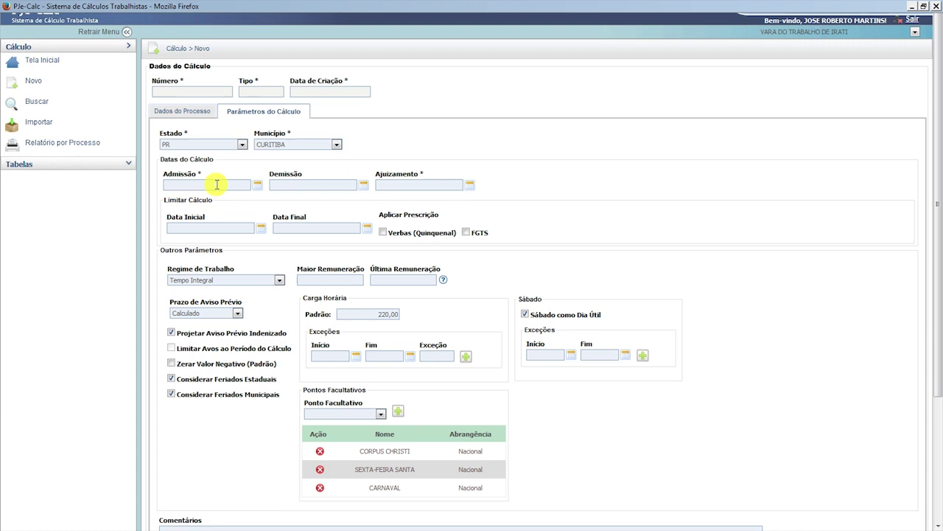
left_click(216, 185)
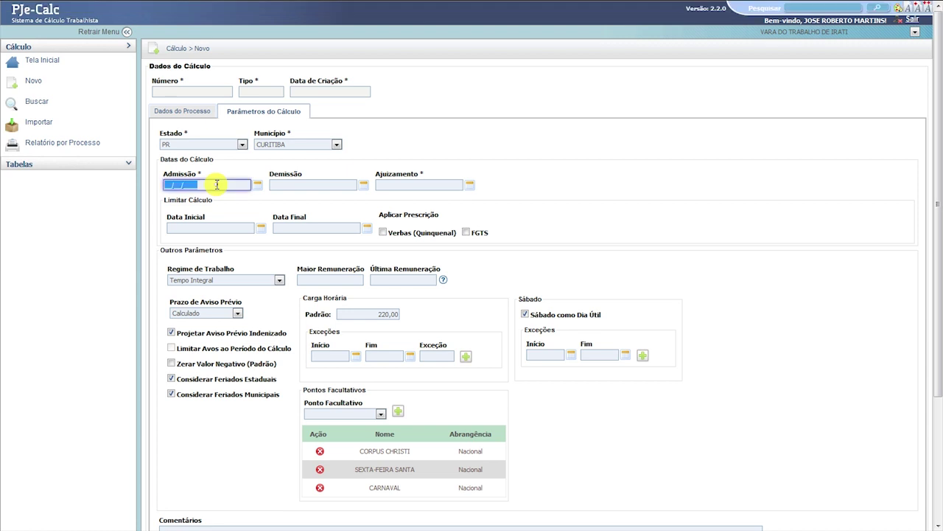
type("02/01/2013")
key("Tab")
type("06/")
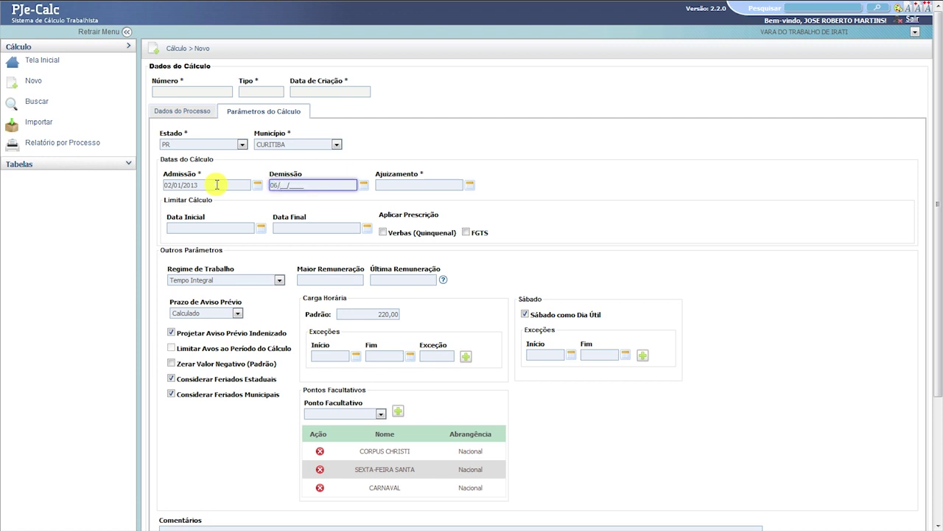
type("10/2016")
key("Tab")
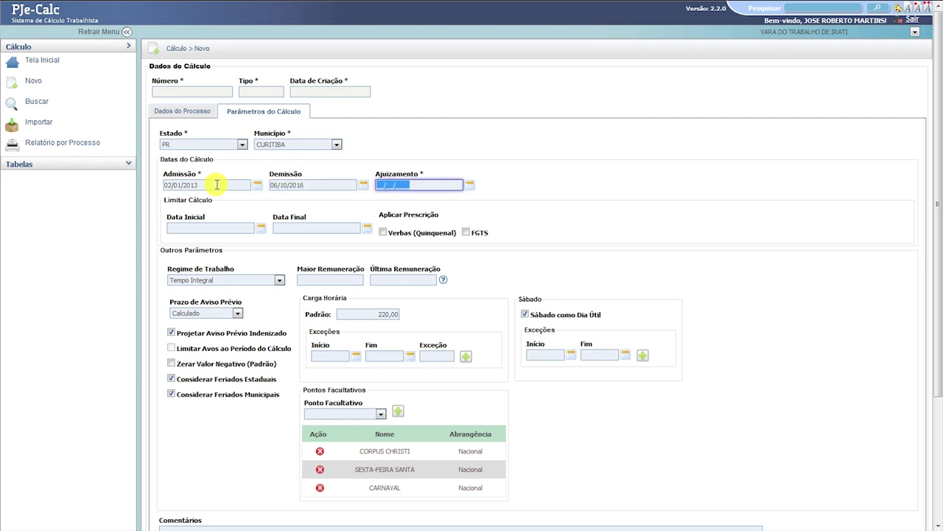
type("20/01/2017")
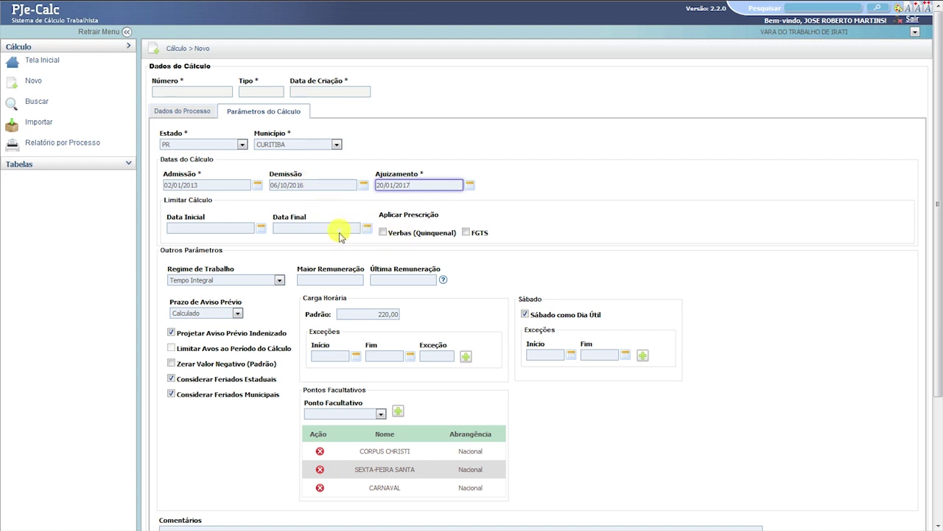
Step: Switch the work regime to Tempo Parcial and back to Tempo Integral
left_click(281, 281)
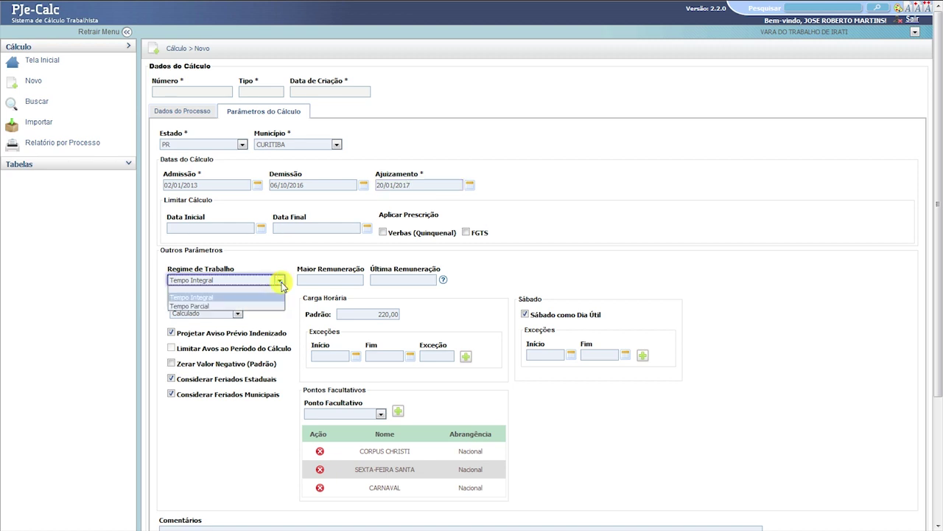
left_click(274, 306)
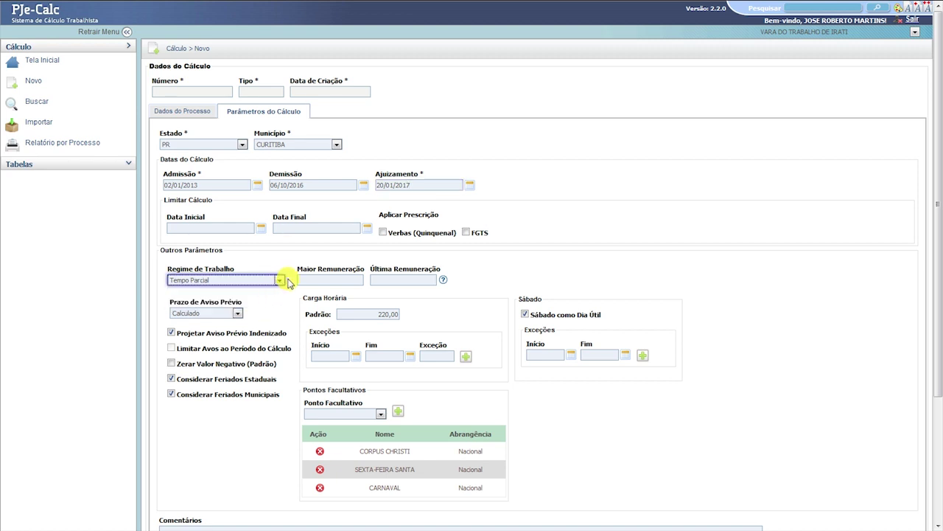
left_click(280, 281)
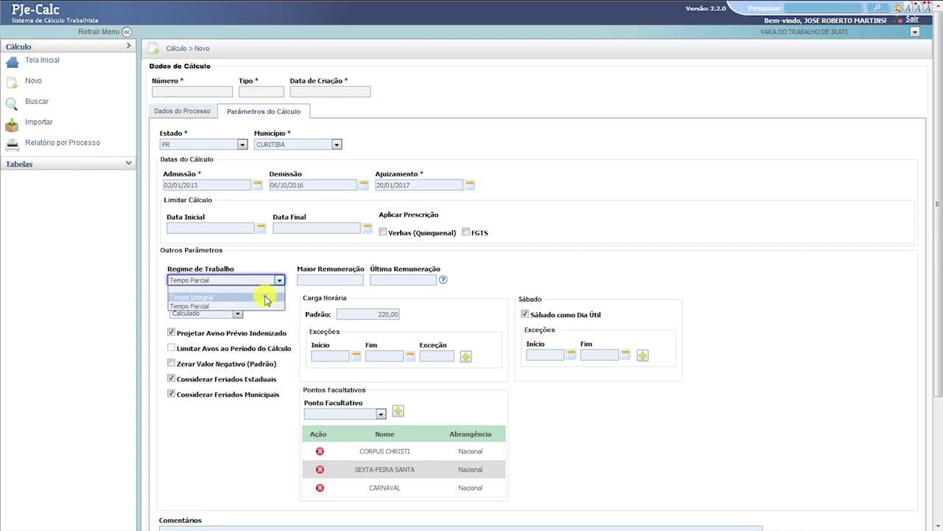
left_click(266, 298)
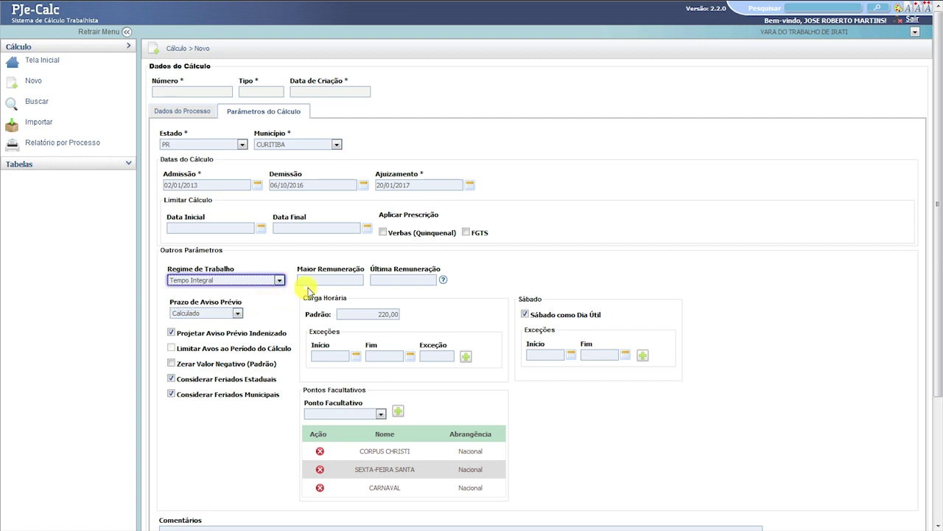
Step: Set the highest remuneration (Maior Remuneração) to 1.500,00 and save the calculation
left_click(333, 281)
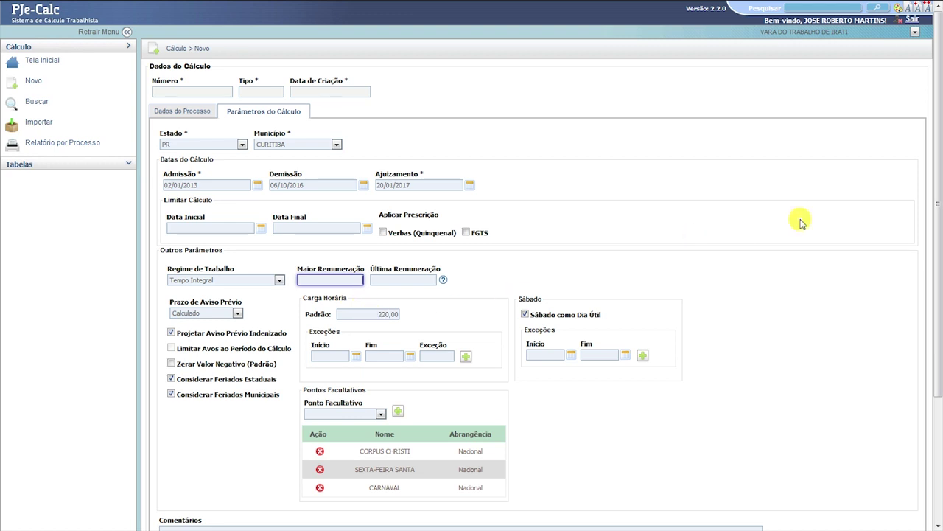
type("150000")
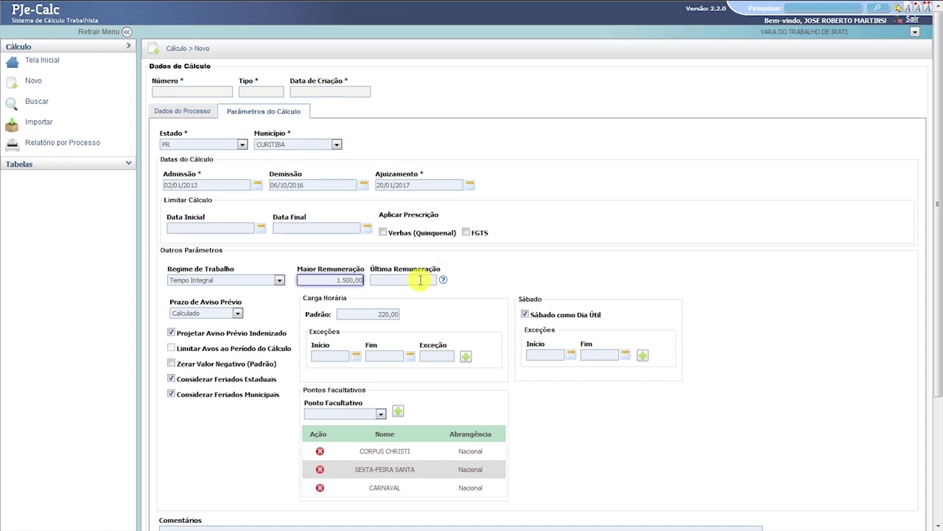
mouse_move(443, 280)
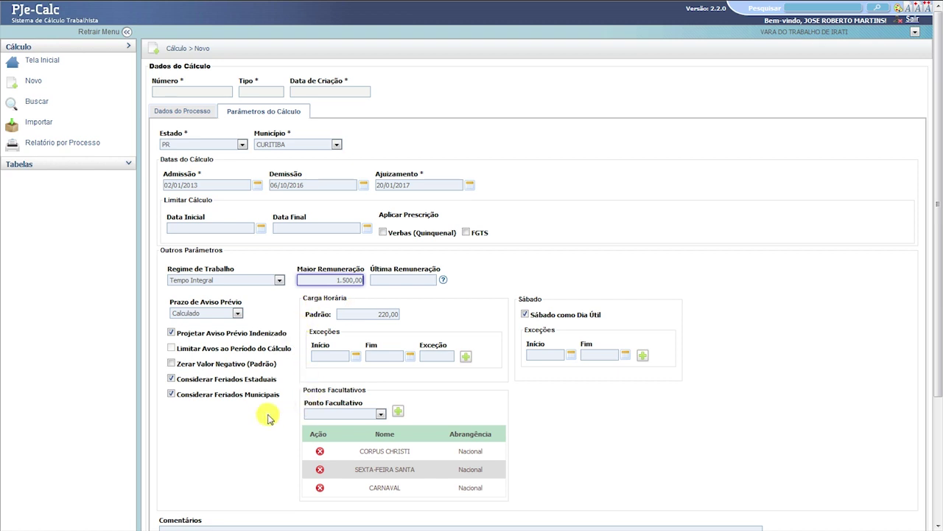
scroll(209, 431, "down", 3)
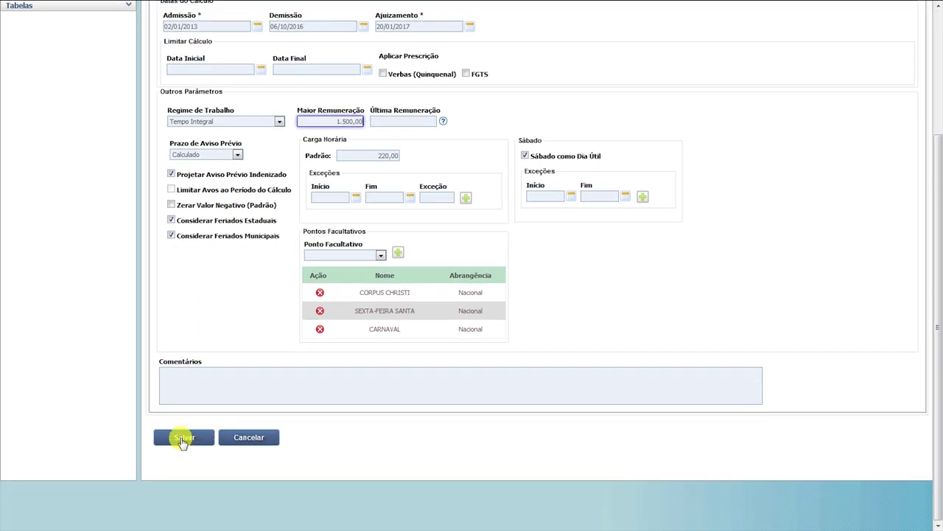
left_click(182, 439)
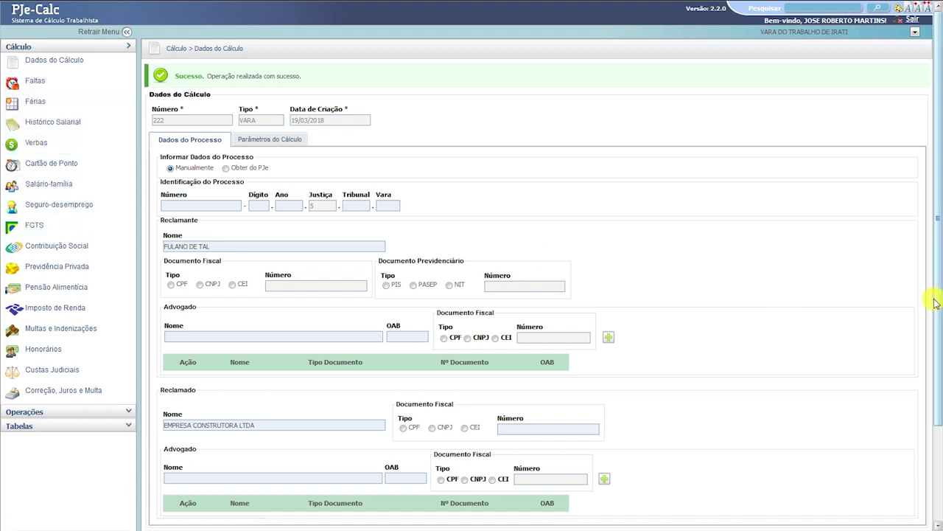
key("F11")
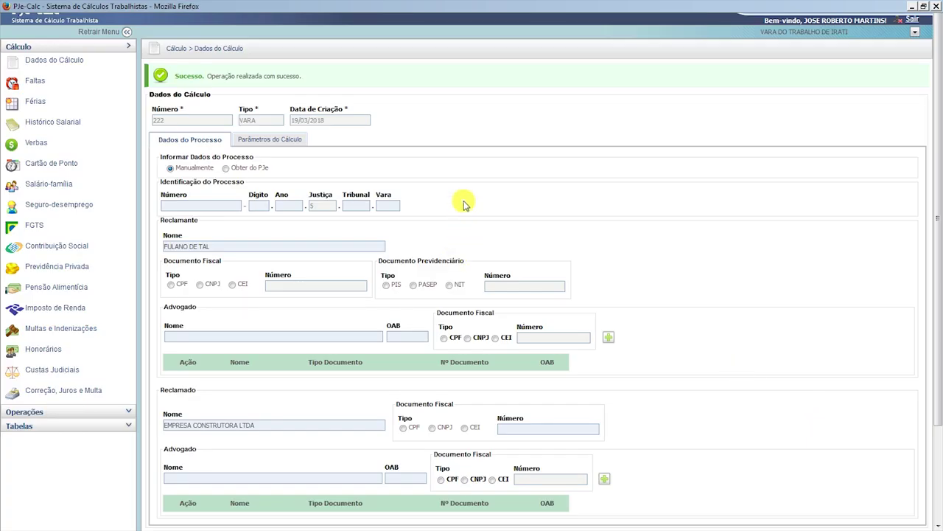
key("F11")
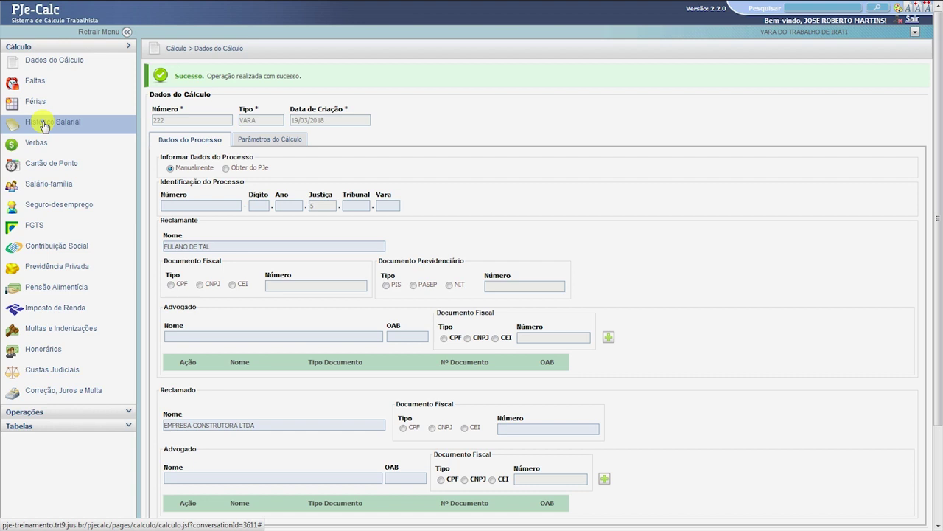
Step: Look over the calculation's absences (Faltas) and vacation periods (Férias), and return to the calculation data
left_click(34, 86)
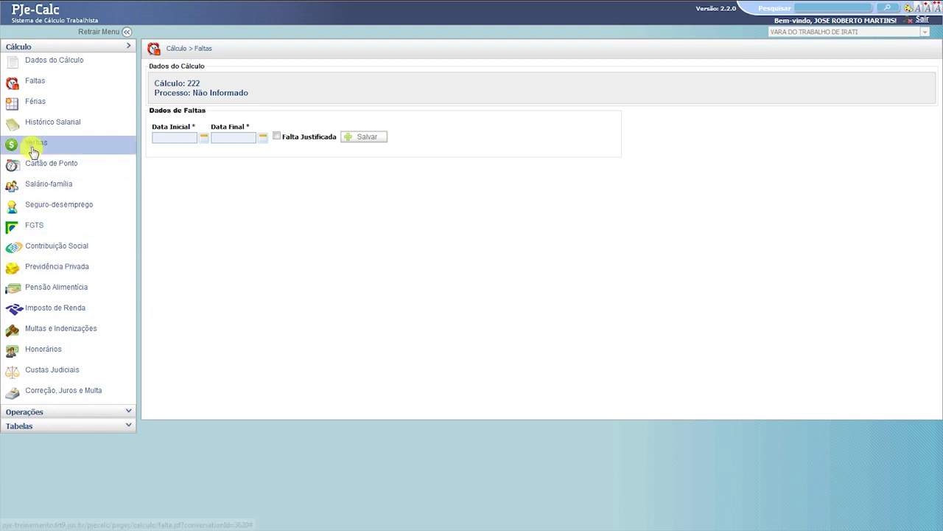
left_click(39, 105)
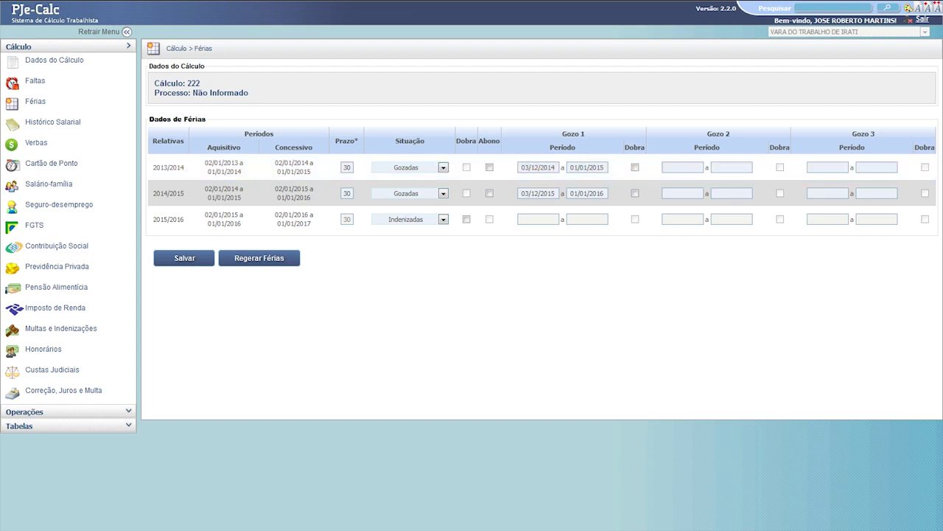
key("F11")
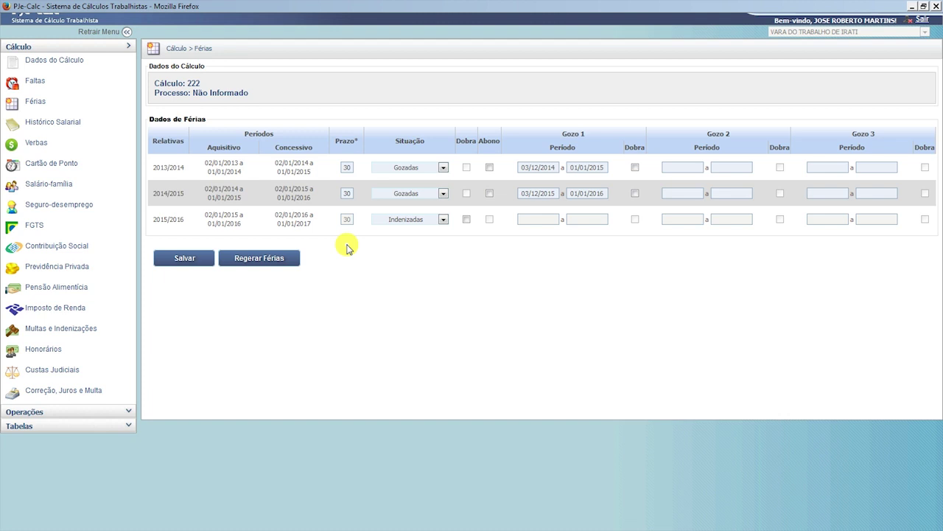
left_click(41, 68)
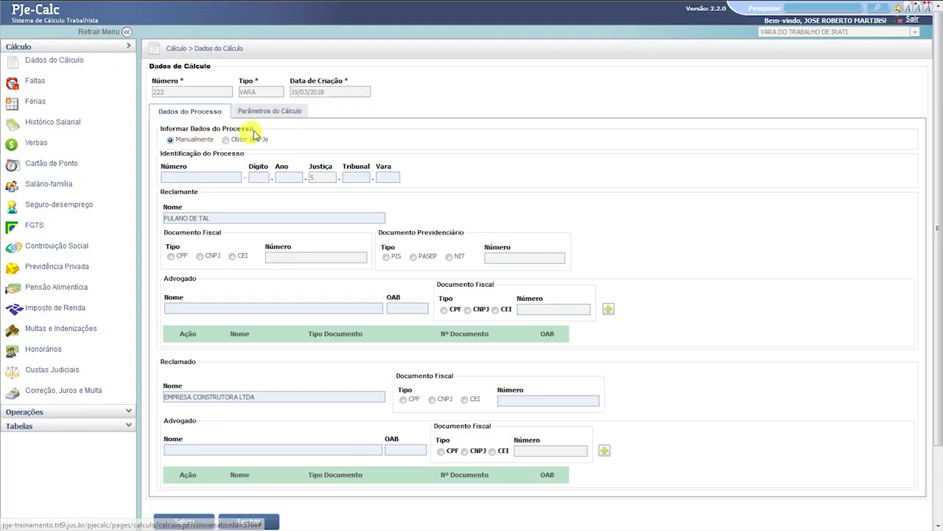
Step: Change the work regime (Regime de Trabalho) to Tempo Parcial, save the calculation and view its vacation periods (Férias)
left_click(278, 112)
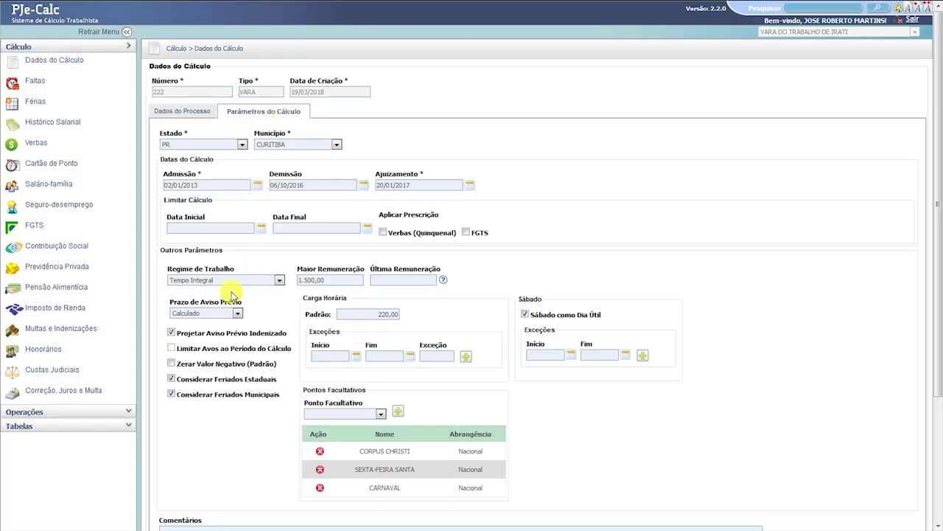
left_click(280, 282)
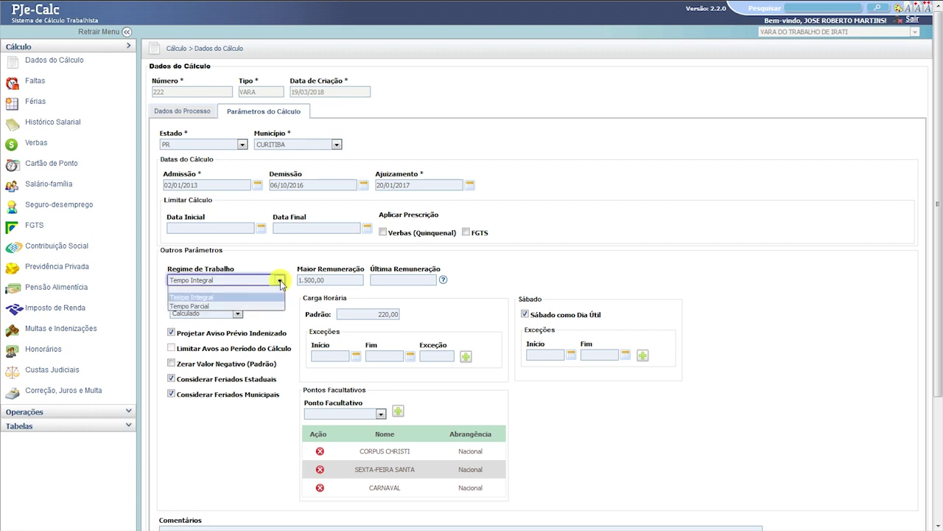
left_click(209, 310)
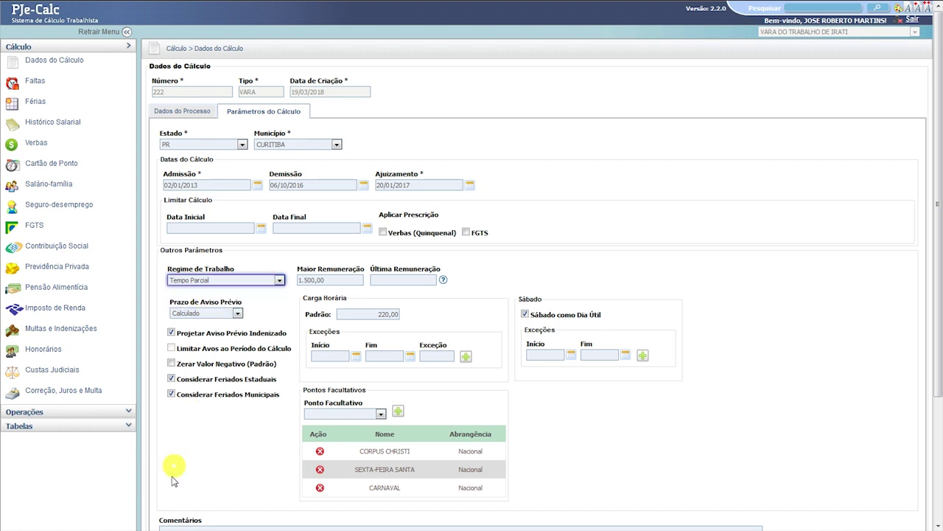
scroll(189, 487, "down", 3)
left_click(189, 443)
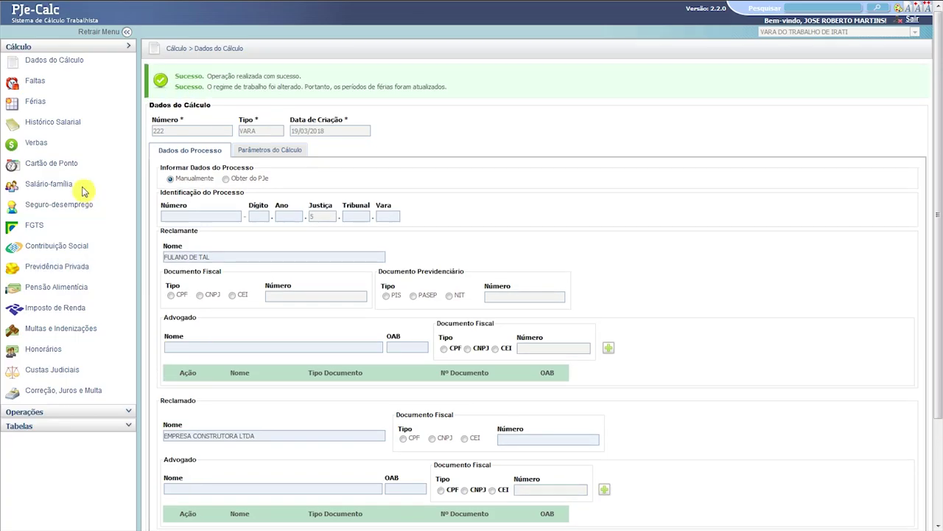
left_click(38, 110)
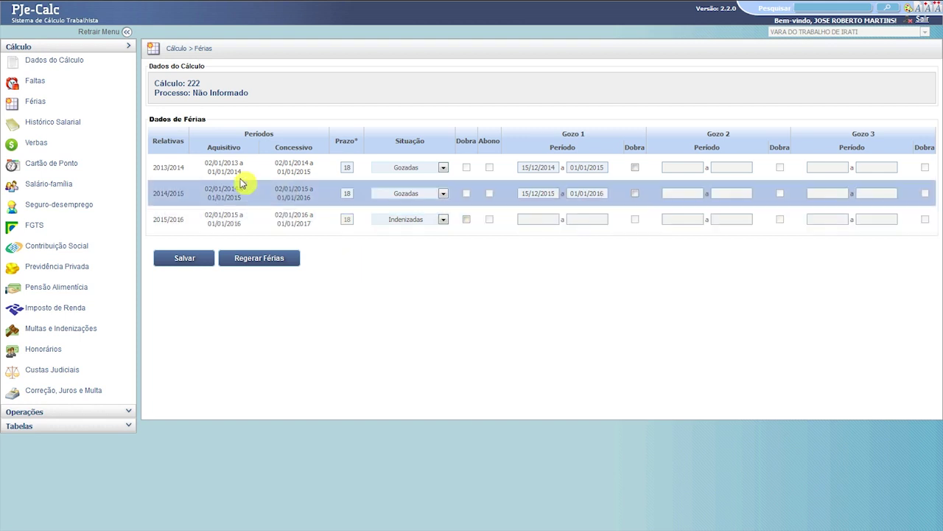
Step: Set the work regime back to Tempo Integral, save the calculation and open its vacation periods (Férias)
left_click(64, 68)
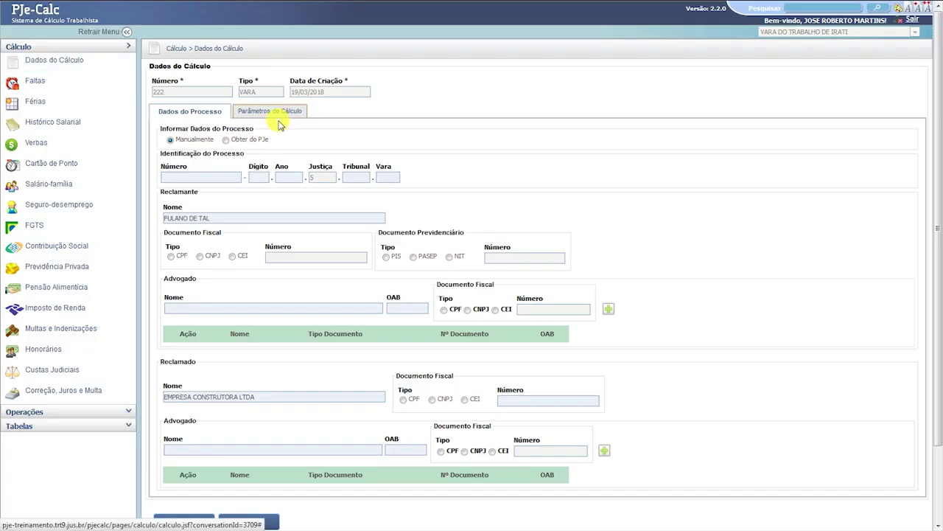
left_click(279, 115)
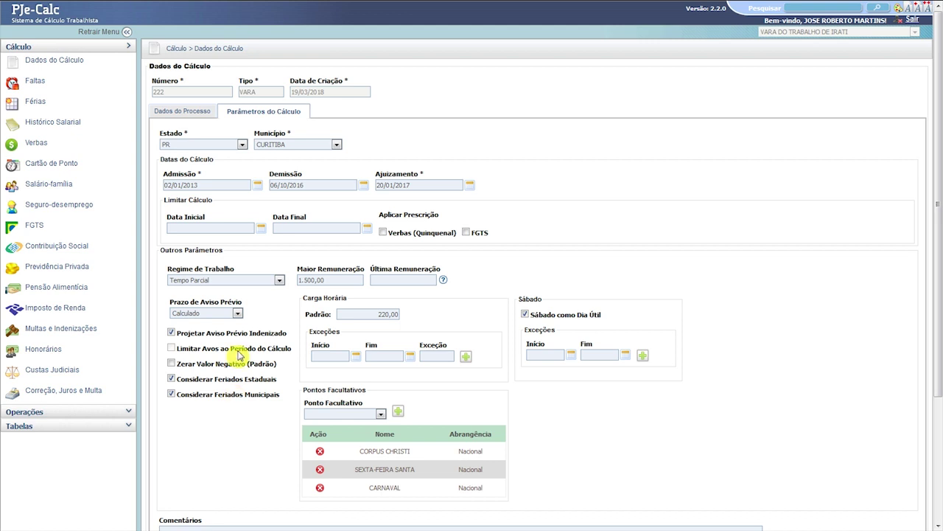
left_click(279, 281)
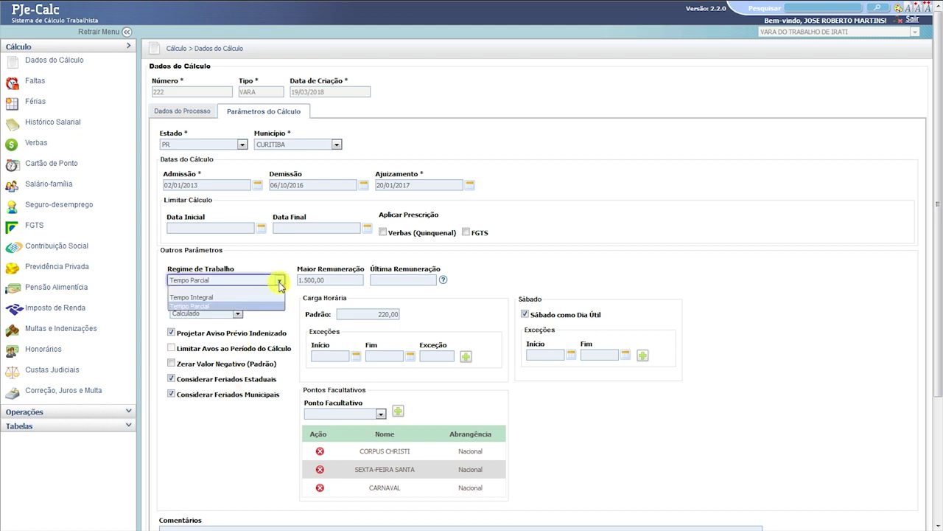
left_click(201, 297)
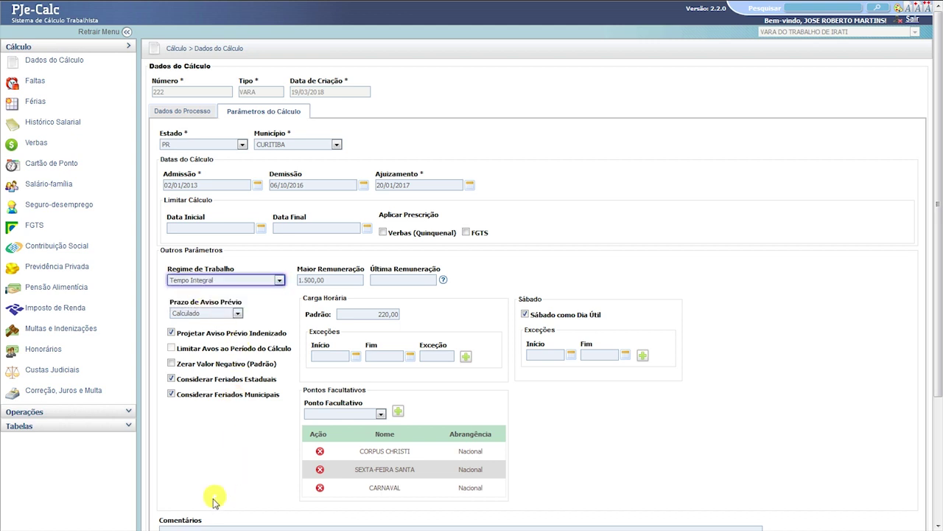
scroll(210, 486, "down", 3)
left_click(200, 465)
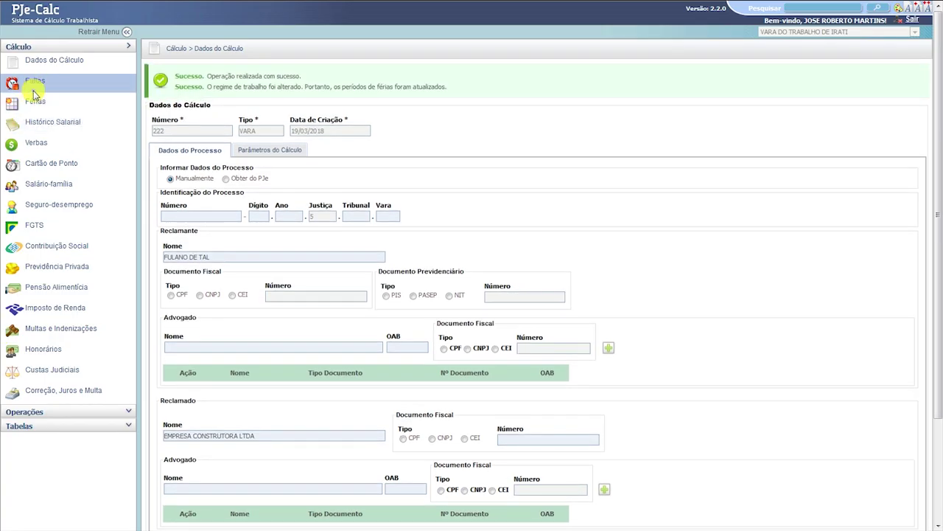
left_click(33, 100)
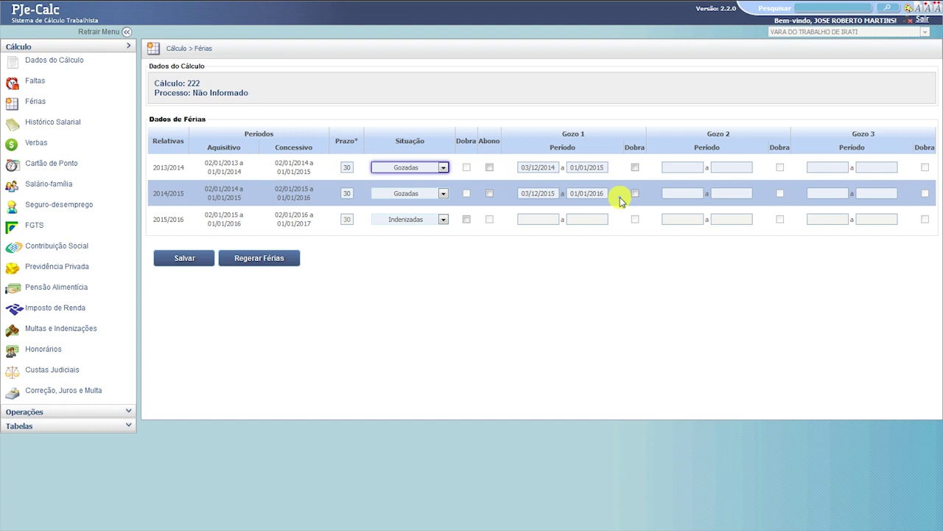
Step: Enable the Abono option for the 2013/2014 vacation period and disable it again
left_click(490, 168)
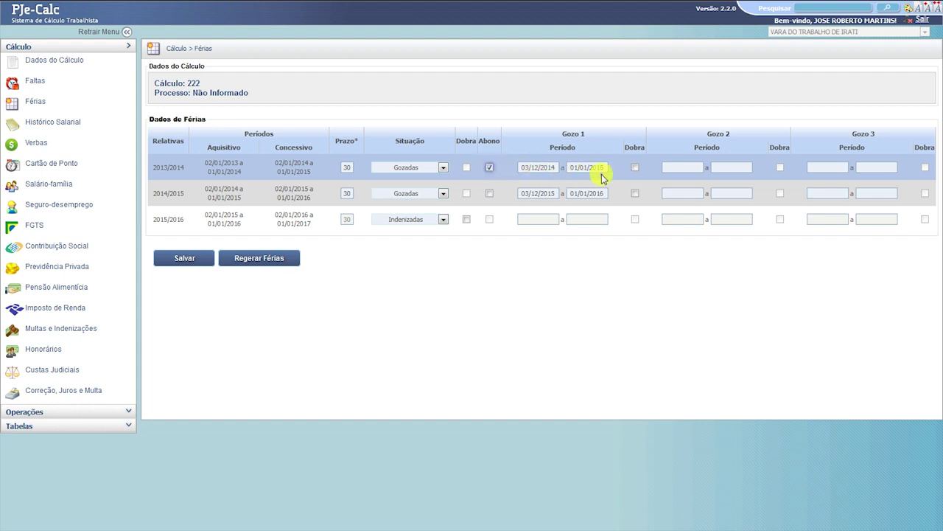
left_click(490, 168)
left_click(491, 169)
left_click(487, 170)
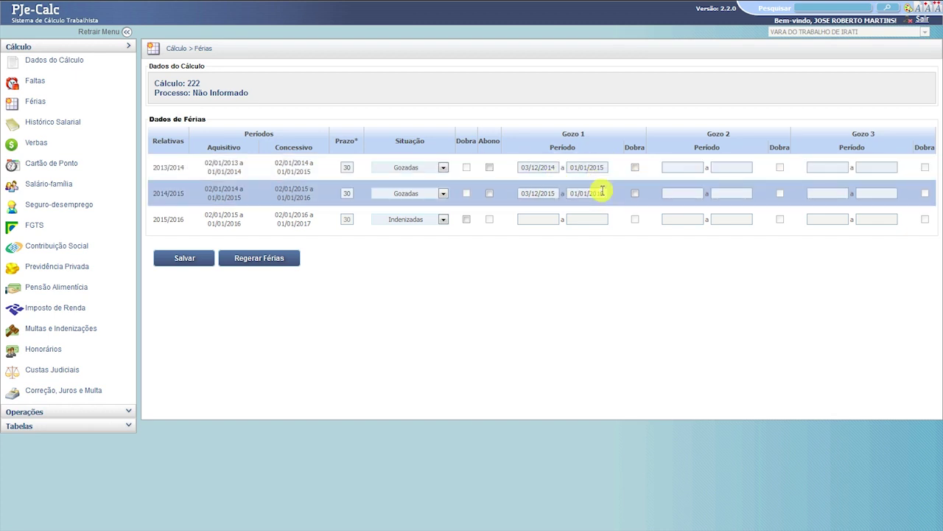
Step: Change the 2013/2014 vacation status (Situação) to Indenizadas with Dobra, and return it to Gozadas
left_click(443, 168)
left_click(421, 197)
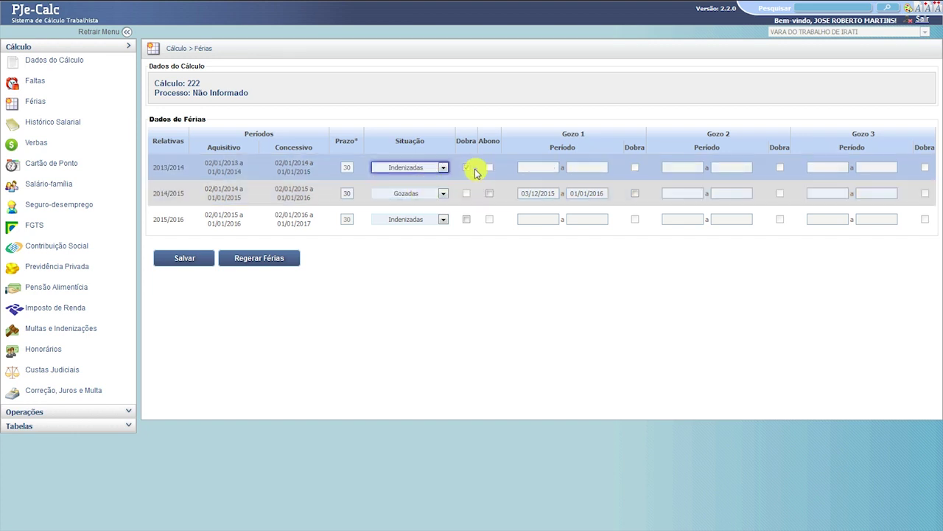
left_click(465, 167)
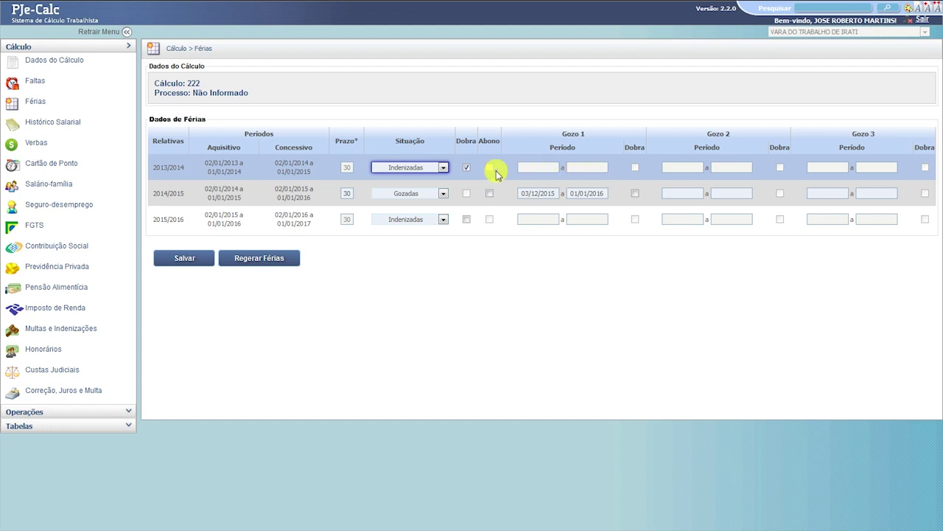
left_click(442, 168)
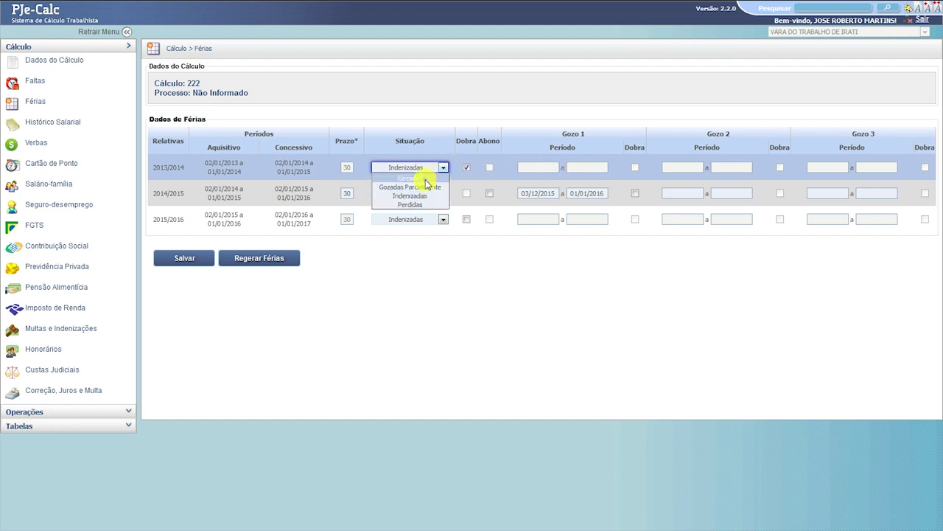
left_click(426, 180)
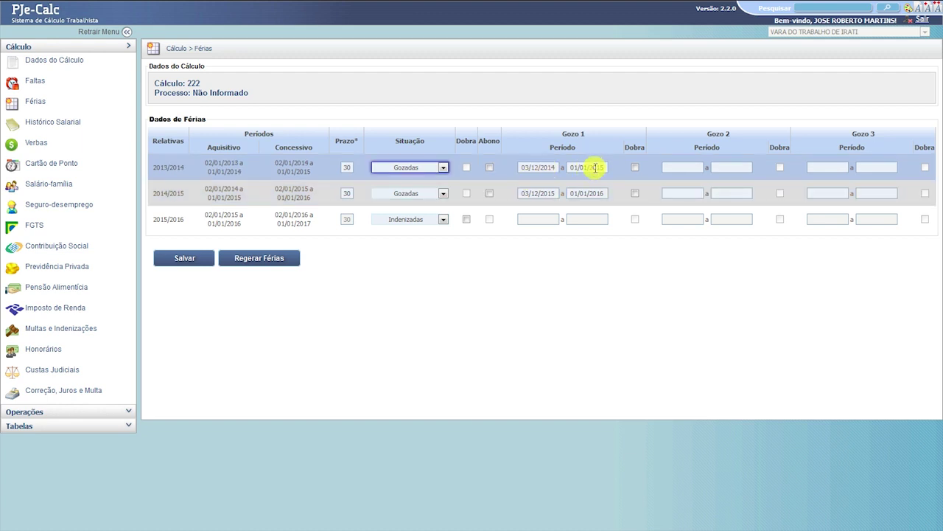
Step: Set the 2013/2014 Gozo 1 period to 04/12/2014 through 02/01/2015, and regenerate the calculation's vacations to discard it
double_click(554, 168)
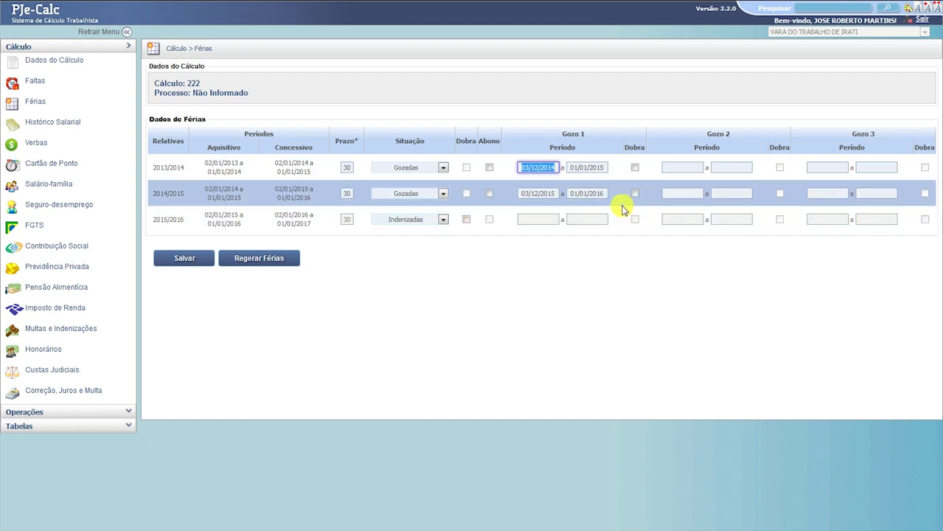
type("04/12/2014")
key("Tab")
type("02/")
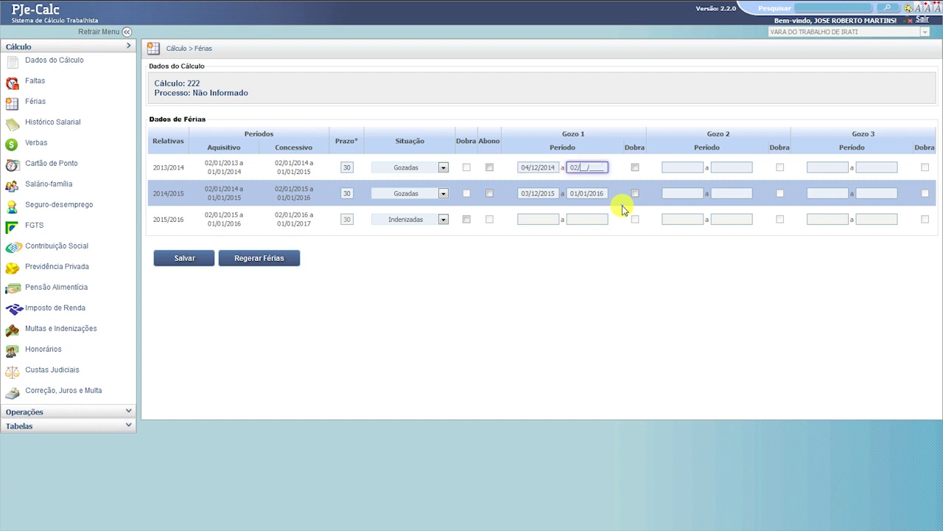
type("01/2015")
key("Tab")
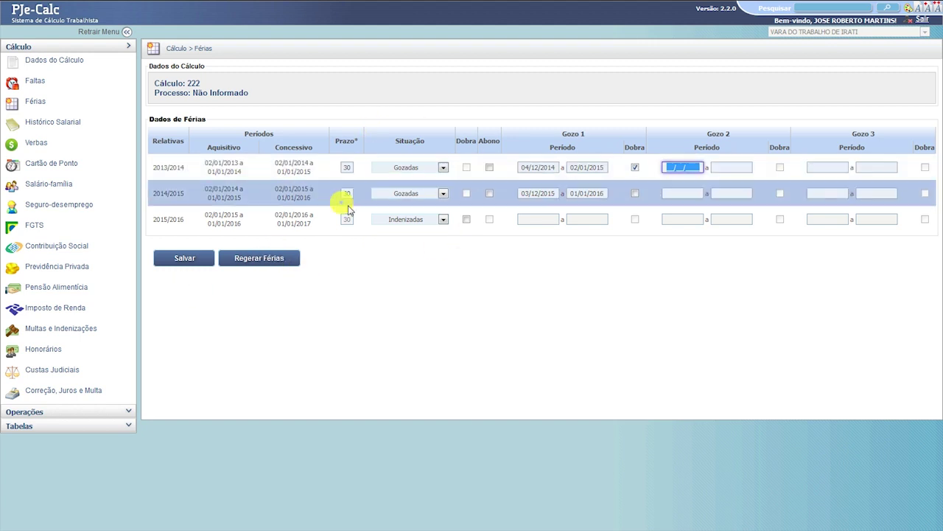
left_click(273, 262)
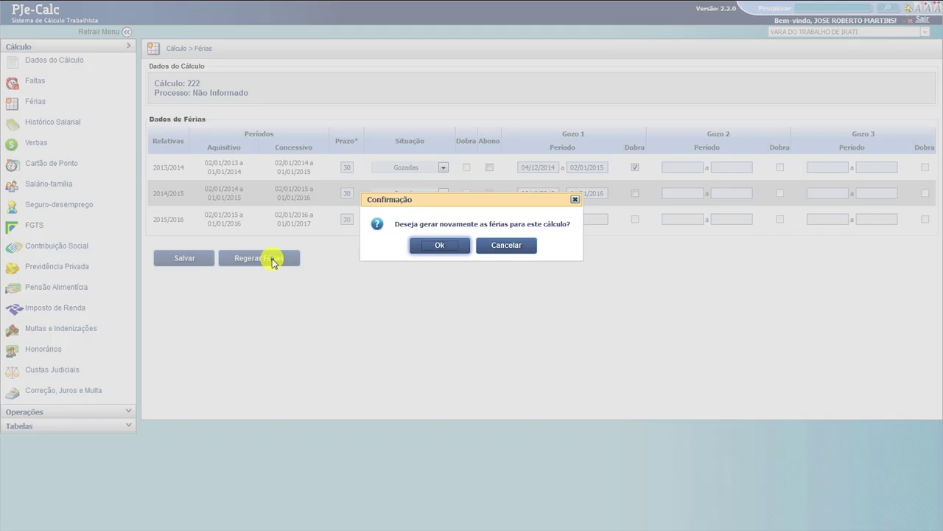
left_click(434, 247)
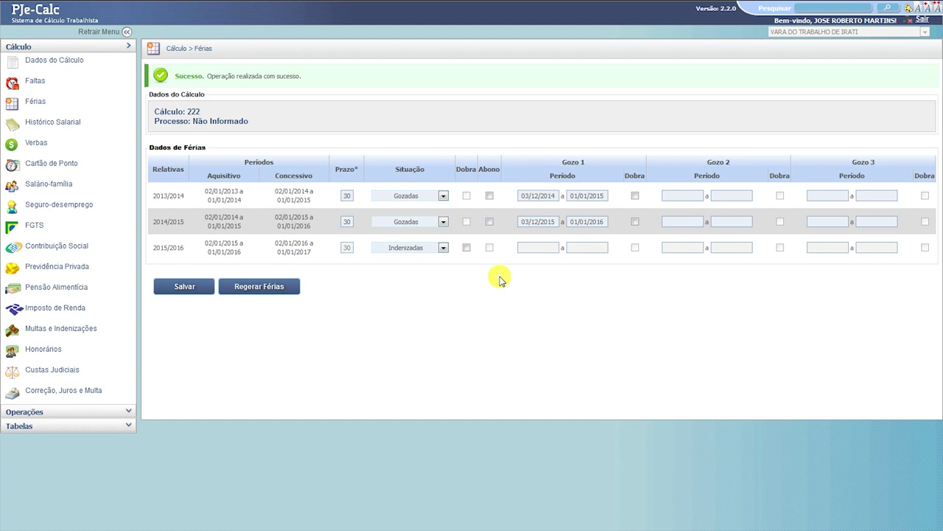
Step: Switch the 2013/2014 vacation status to Indenizadas and to Gozadas Parcialmente, and set it back to Gozadas
left_click(443, 198)
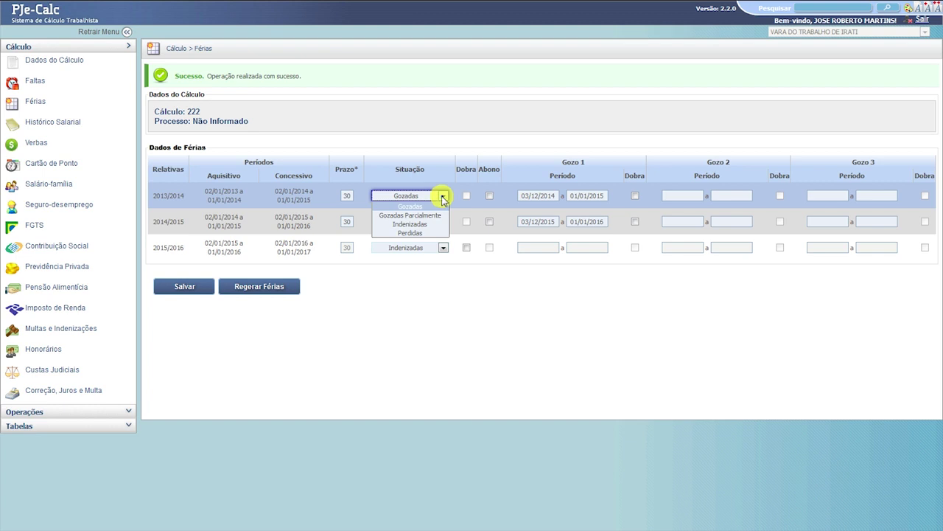
left_click(435, 207)
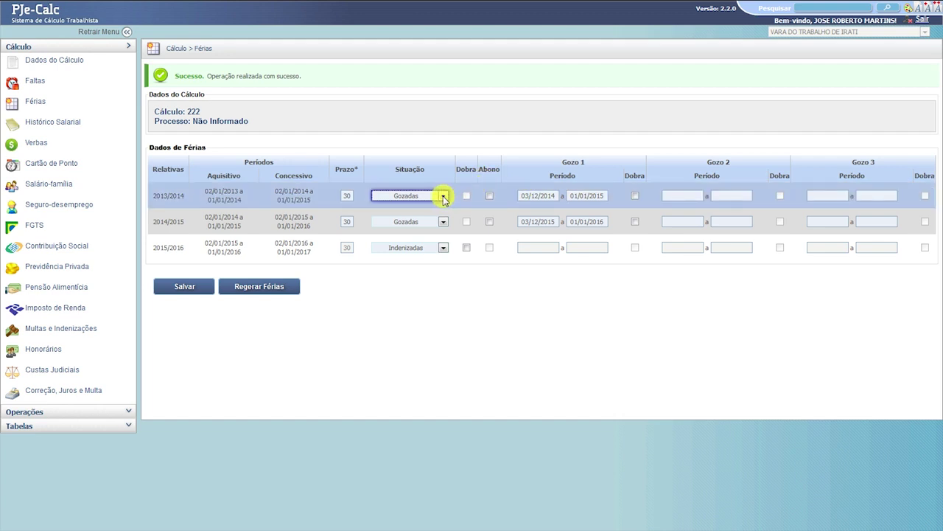
left_click(444, 196)
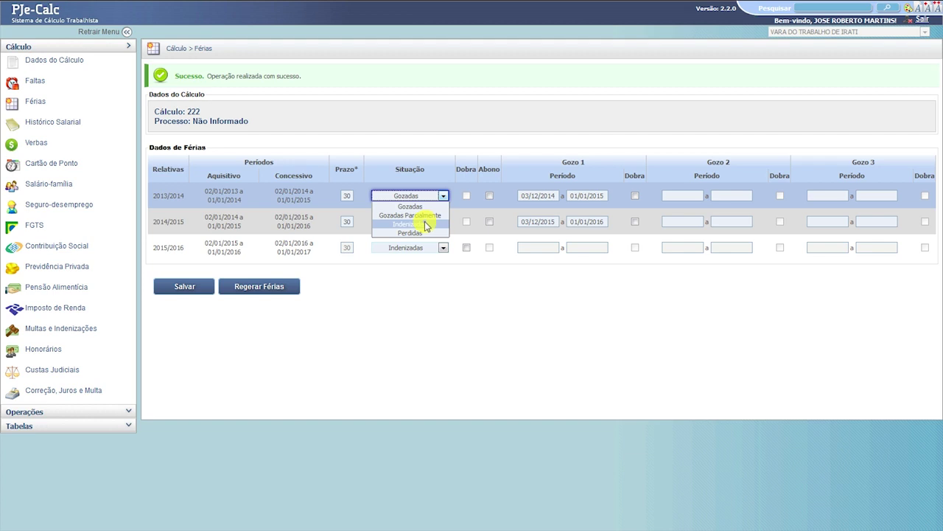
left_click(426, 224)
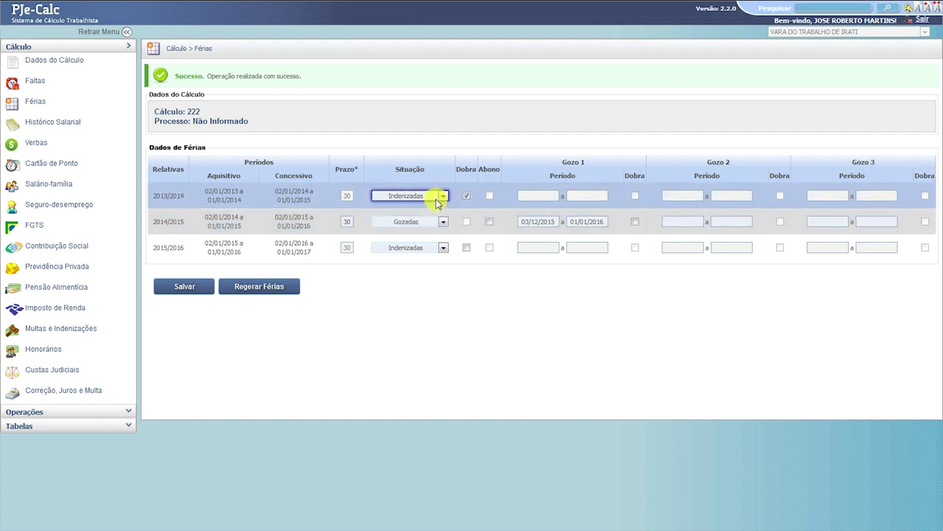
left_click(443, 196)
left_click(438, 215)
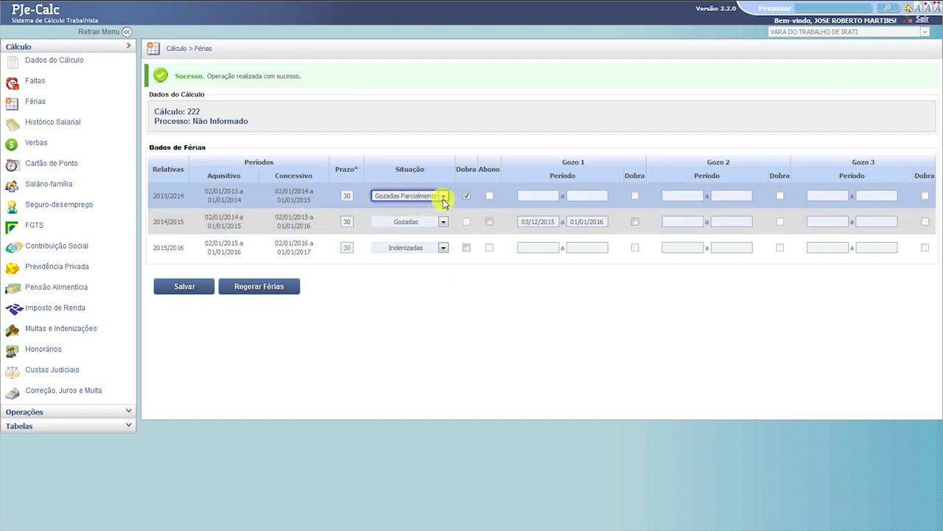
left_click(443, 197)
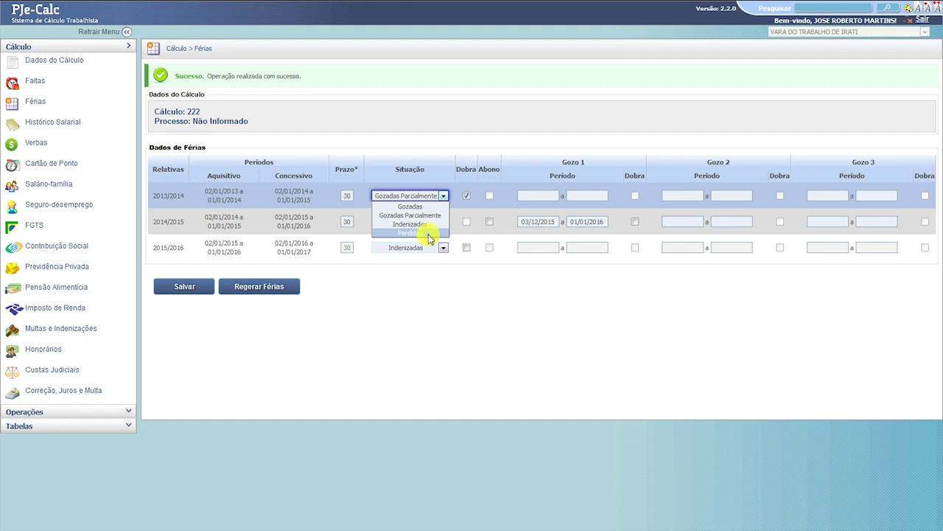
left_click(420, 207)
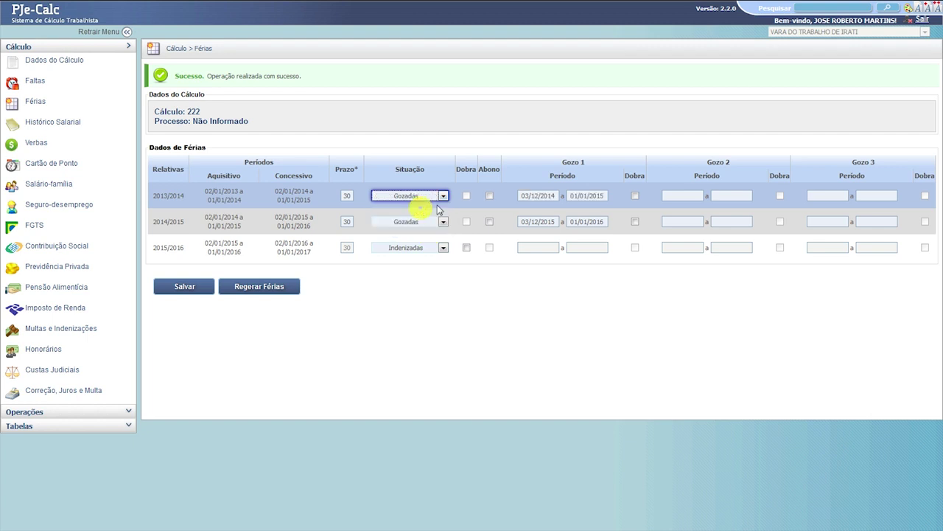